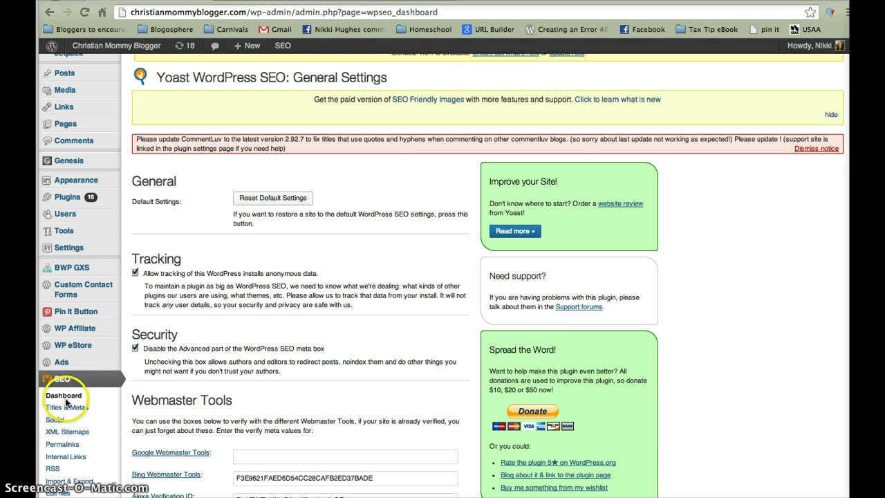
Review the SEO general settings, including the Google, Bing and Alexa verification fields under Webmaster Tools
scroll(64, 474, "down", 3)
scroll(64, 474, "up", 4)
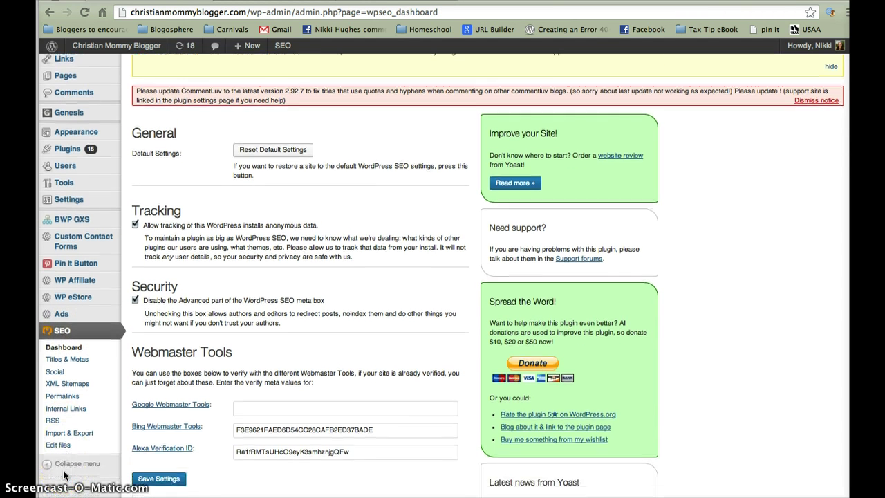
scroll(63, 474, "down", 1)
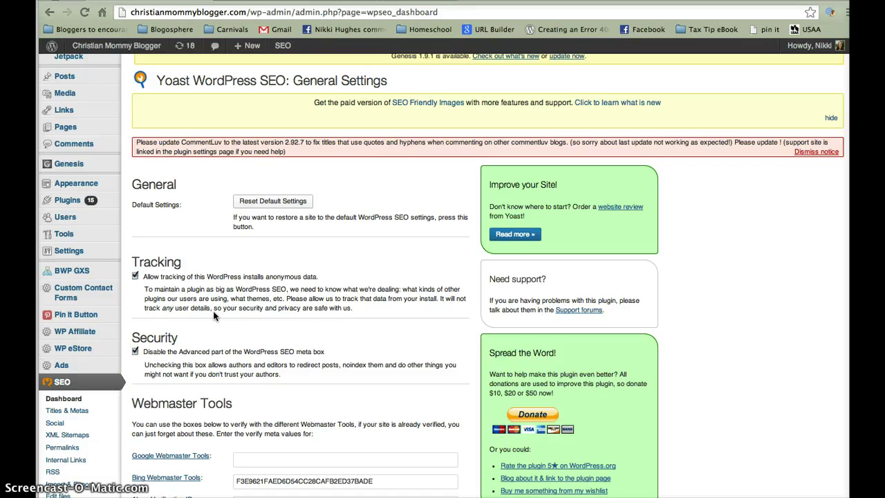
scroll(207, 276, "down", 2)
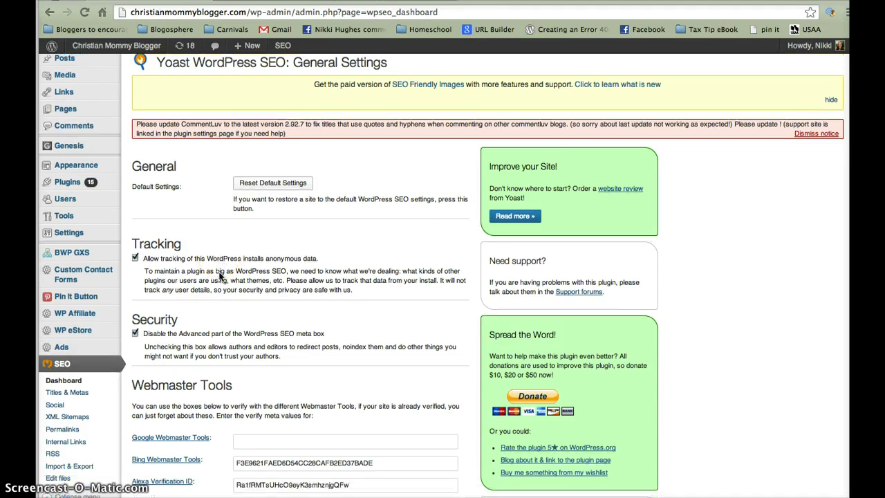
scroll(220, 277, "down", 2)
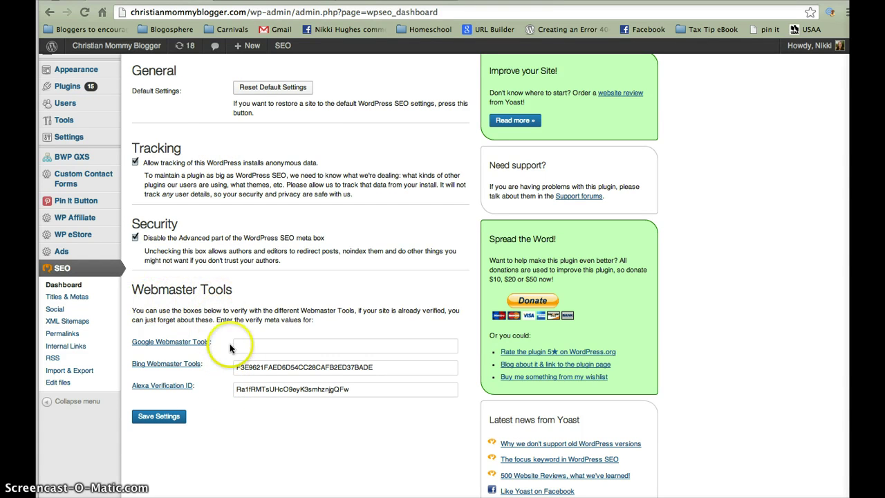
left_click(252, 345)
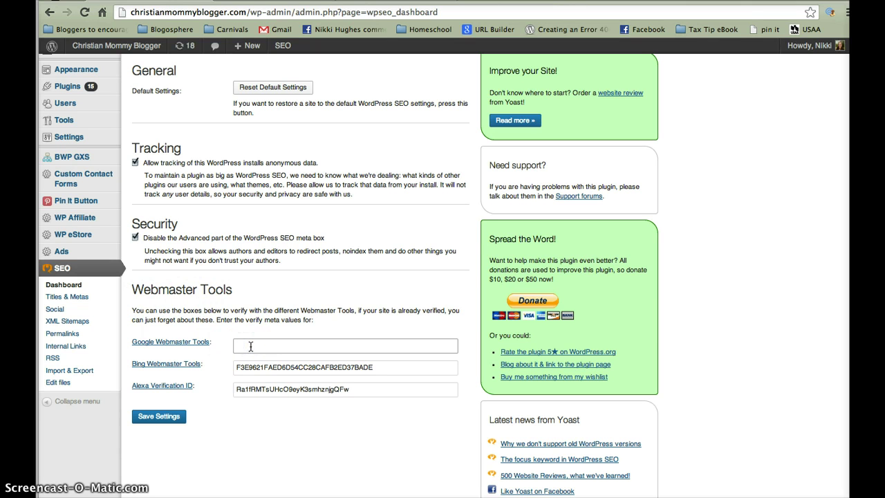
left_click(246, 366)
left_click(253, 389)
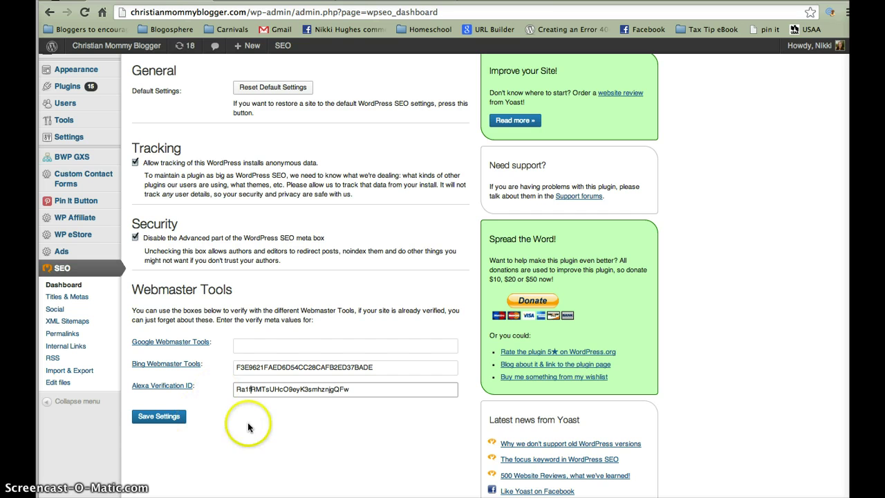
left_click(261, 343)
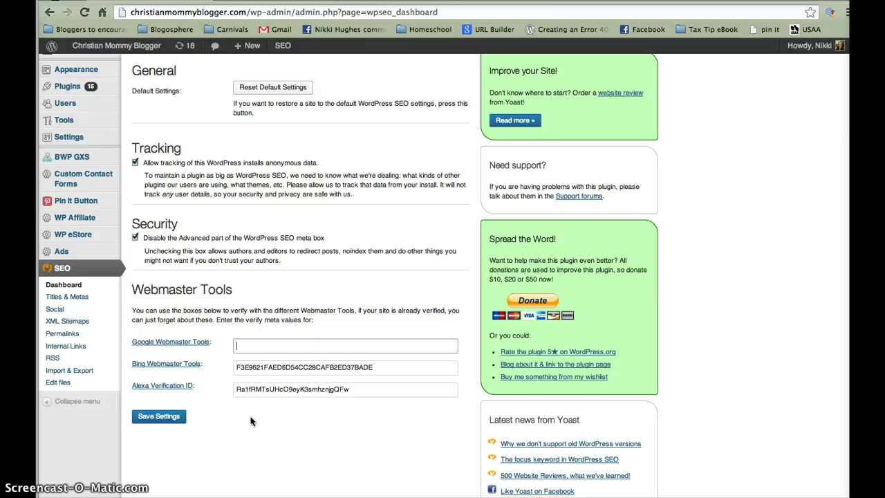
Review the general Titles & Metas settings and the XML Sitemaps options of the SEO plugin
left_click(69, 302)
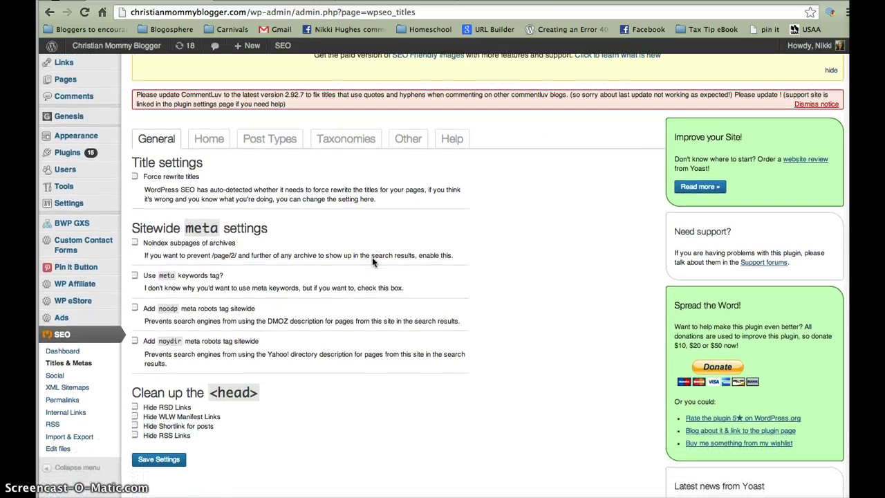
left_click(304, 259)
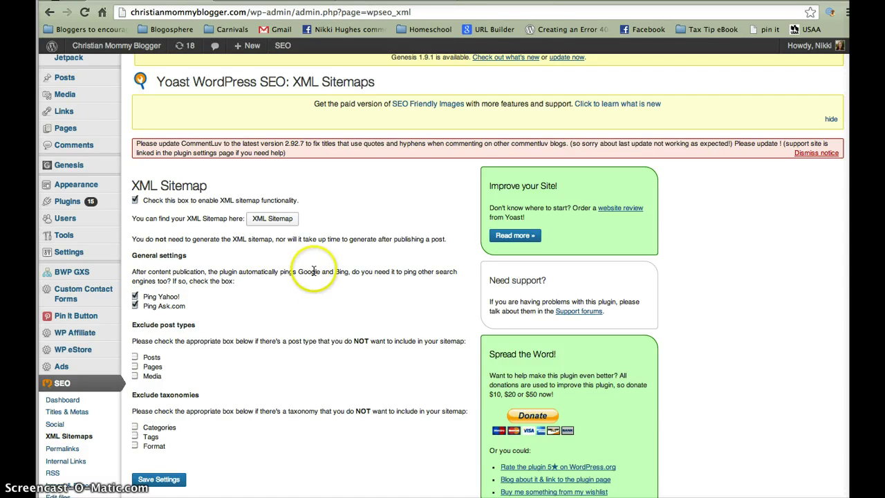
scroll(200, 287, "down", 1)
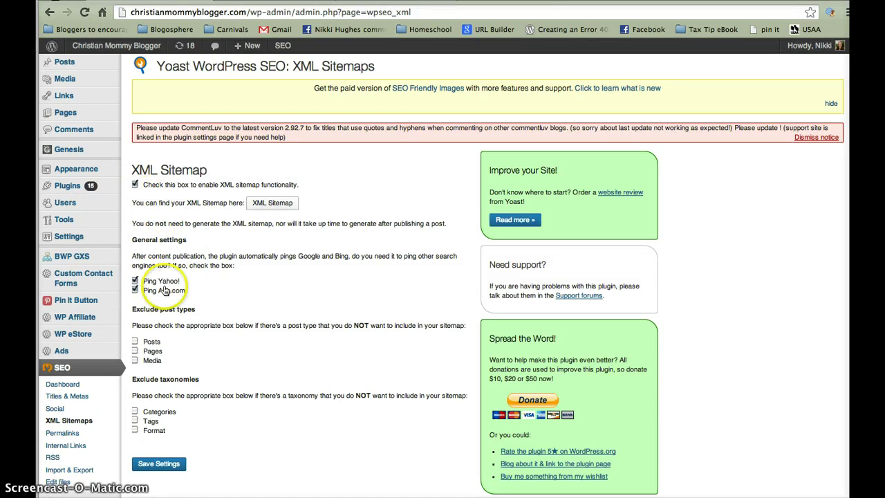
scroll(225, 323, "down", 1)
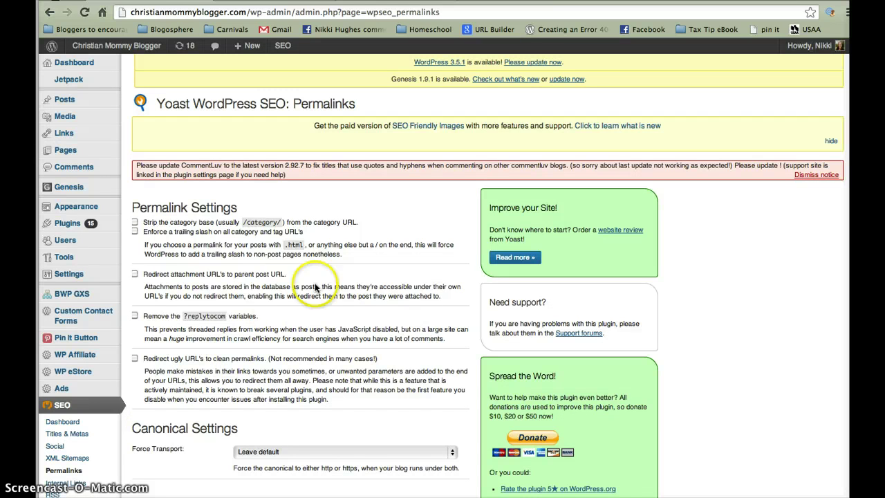
Examine the SEO plugin's permalink options and locate the Permalinks entry among the WordPress site settings
scroll(269, 311, "down", 1)
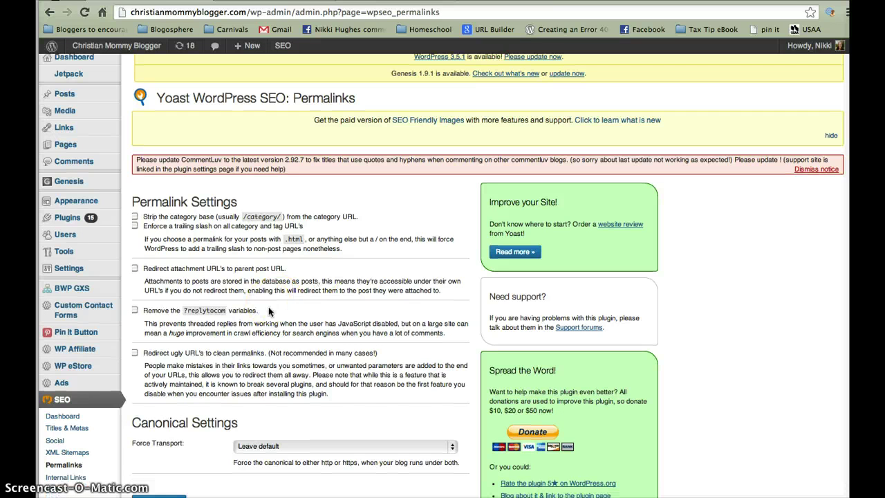
left_click(247, 320)
left_click(102, 307)
mouse_move(99, 271)
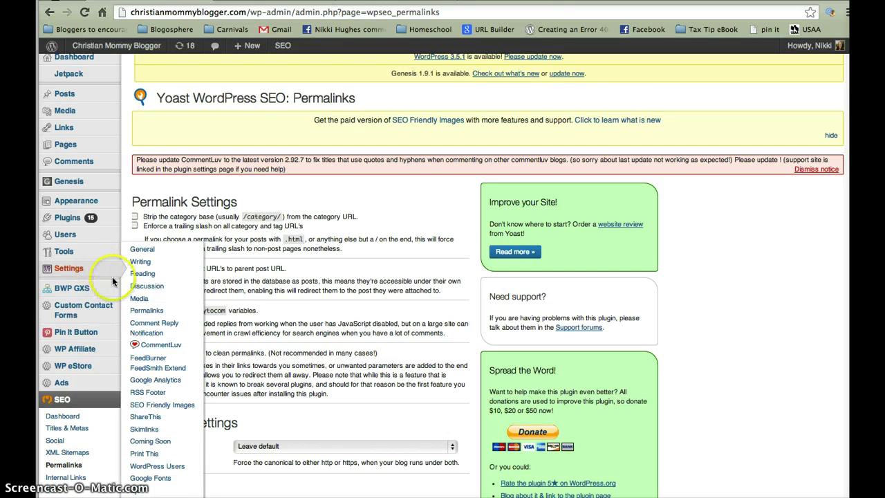
left_click(140, 311)
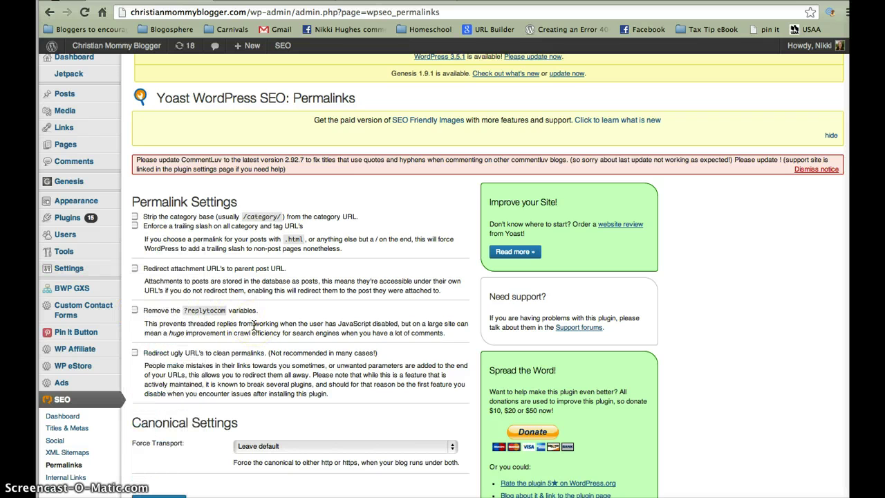
Open the SEO plugin's Internal Links page and review the breadcrumbs settings
scroll(254, 325, "down", 1)
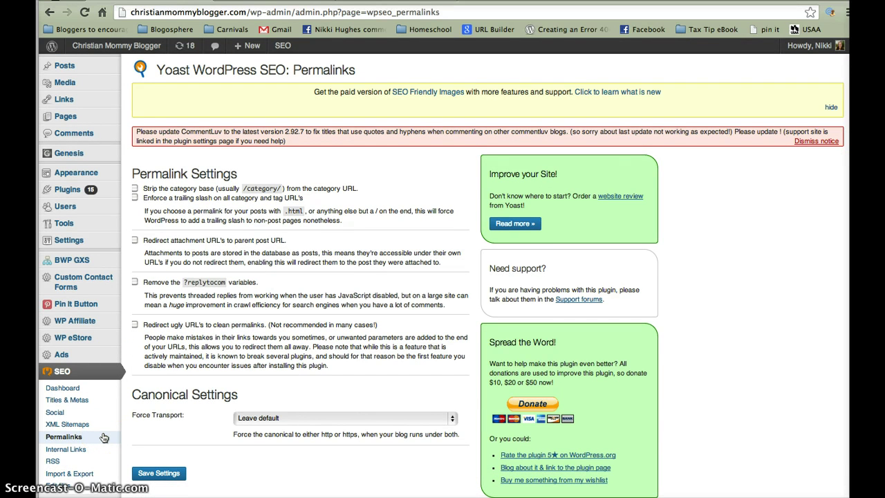
scroll(102, 438, "down", 1)
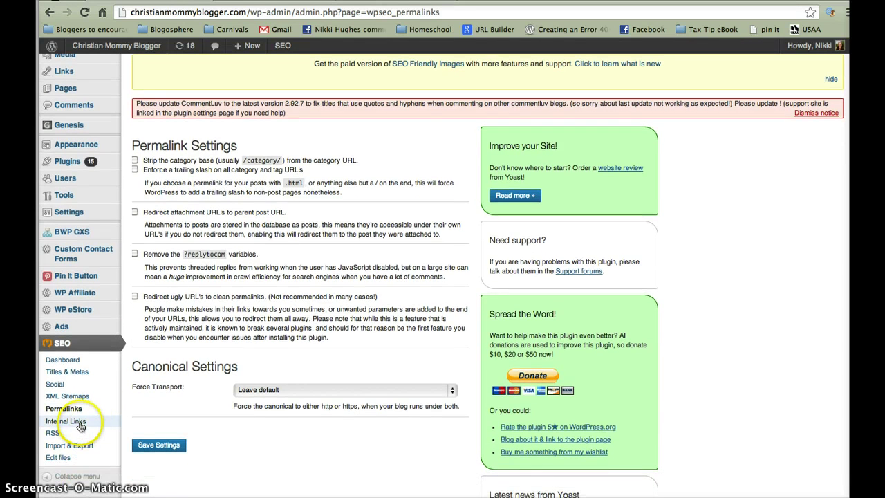
left_click(80, 424)
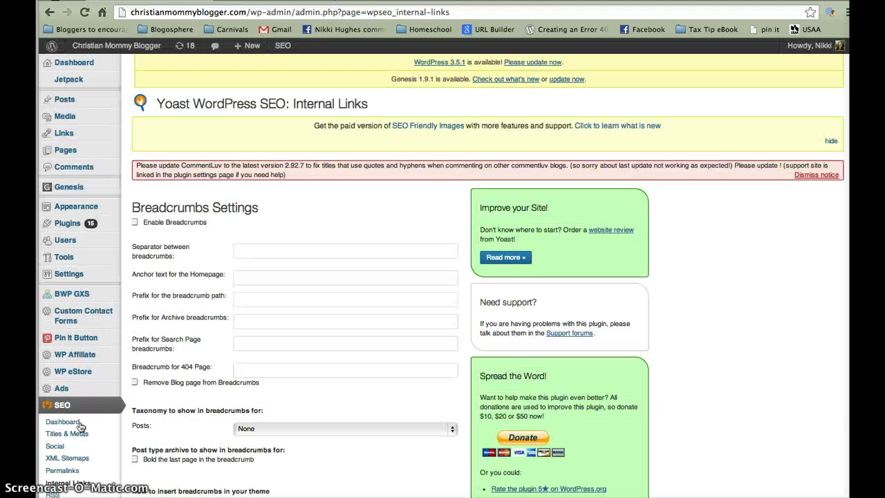
scroll(199, 249, "down", 3)
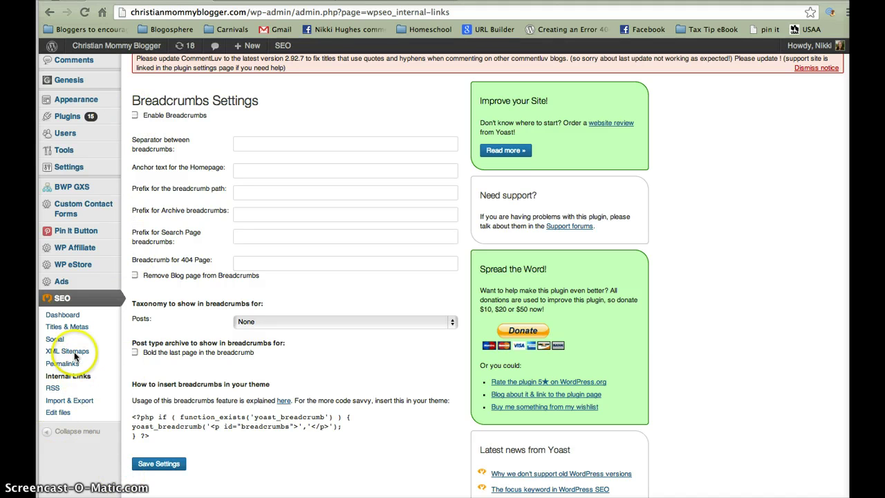
Open the SEO plugin's RSS page and examine the feed content fields and the explanation of the available link variables
left_click(52, 388)
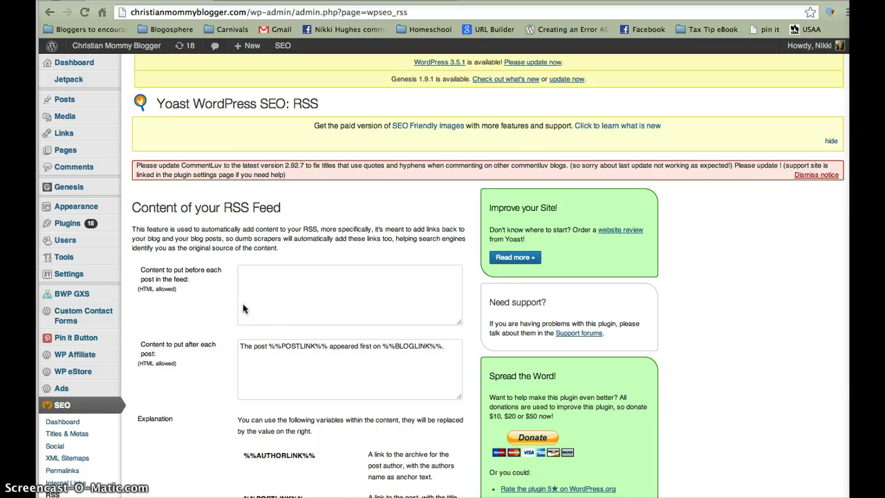
left_click(247, 346)
scroll(256, 349, "down", 1)
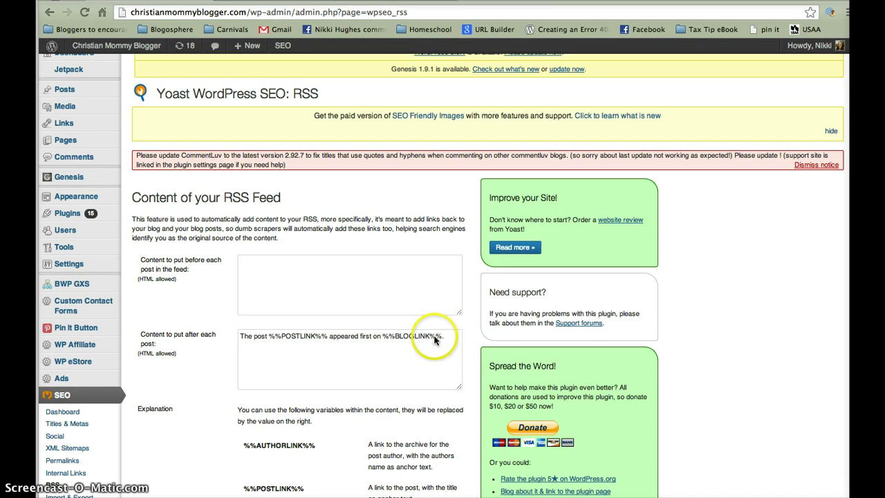
scroll(415, 342, "down", 5)
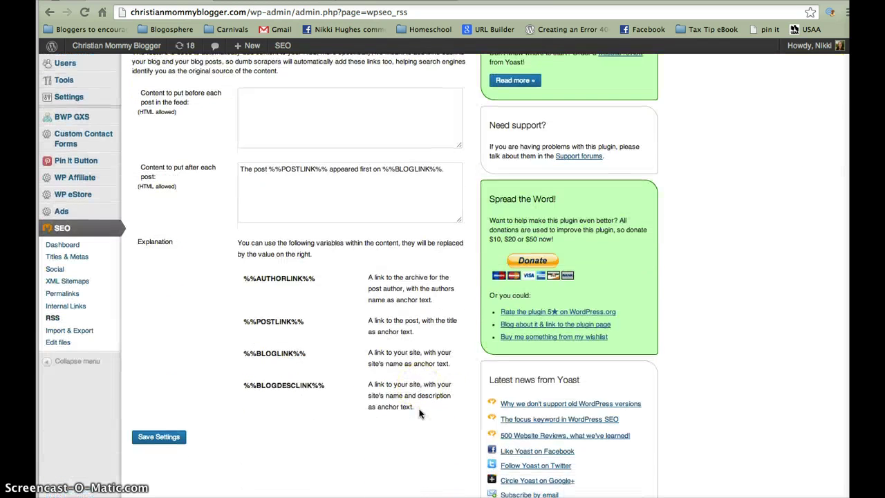
scroll(419, 414, "up", 3)
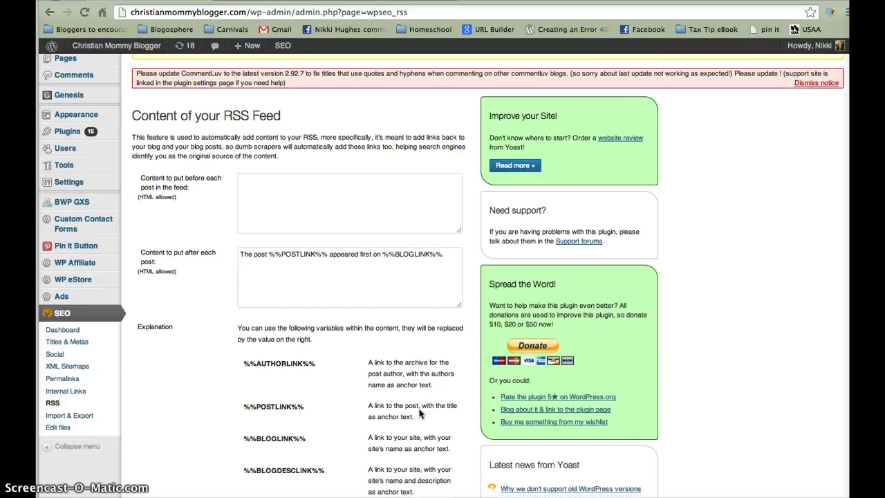
scroll(419, 413, "down", 1)
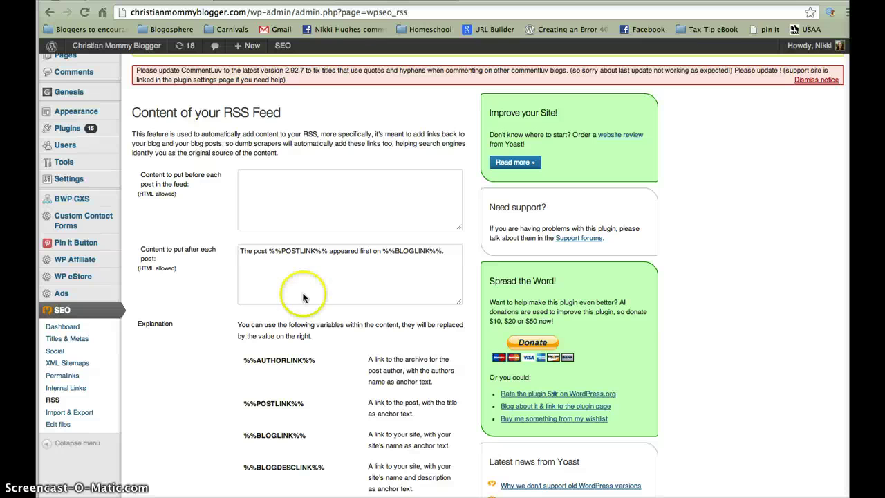
scroll(306, 311, "down", 1)
scroll(306, 312, "down", 2)
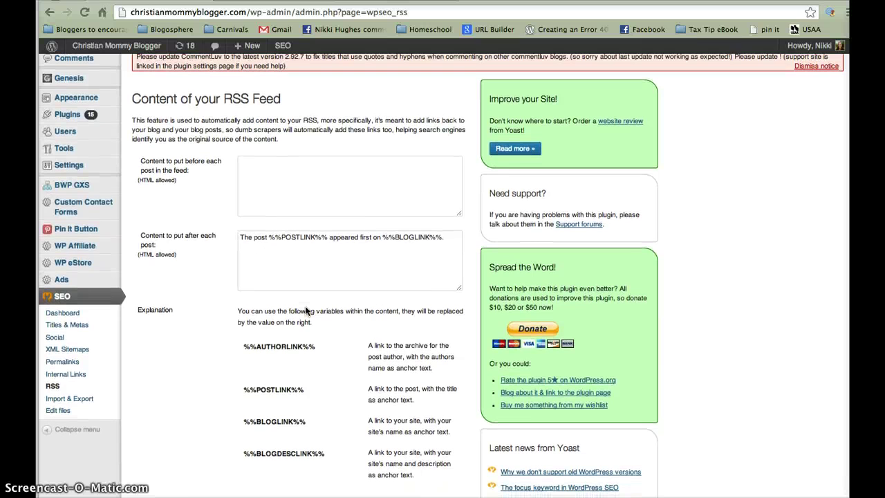
Place the cursor in the content field after each post, in the space below its existing text
left_click(264, 268)
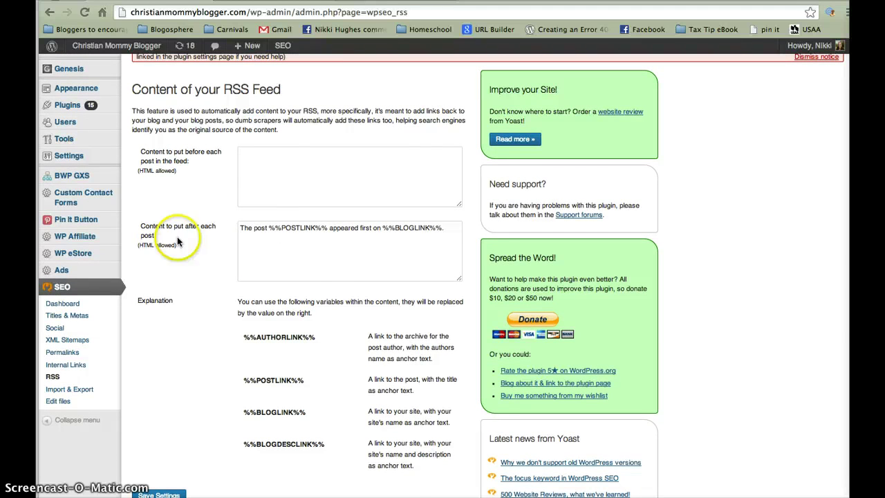
left_click(282, 244)
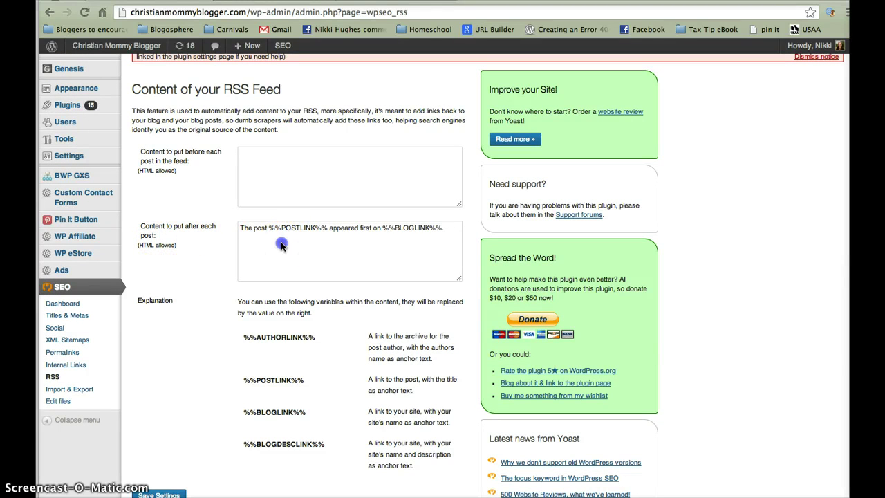
left_click(241, 250)
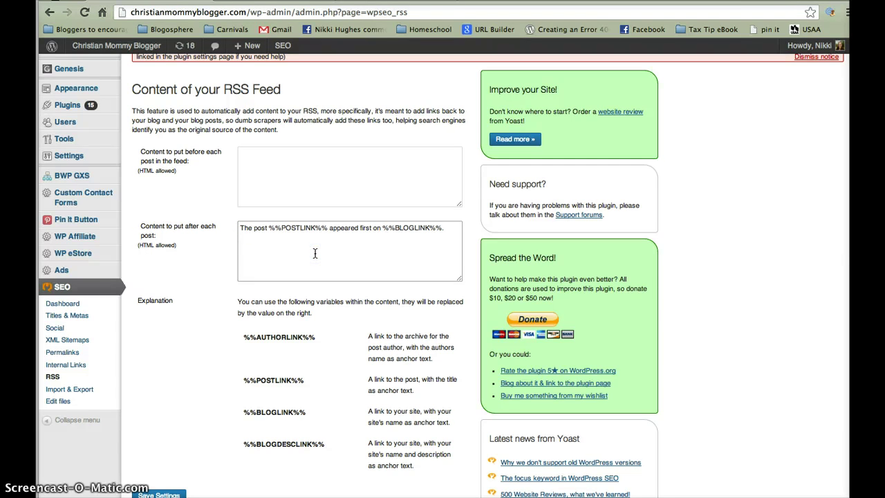
left_click(274, 272)
left_click(242, 249)
On the Import & Export page, enable importing from All-in-One SEO and deleting the old data after import
left_click(76, 392)
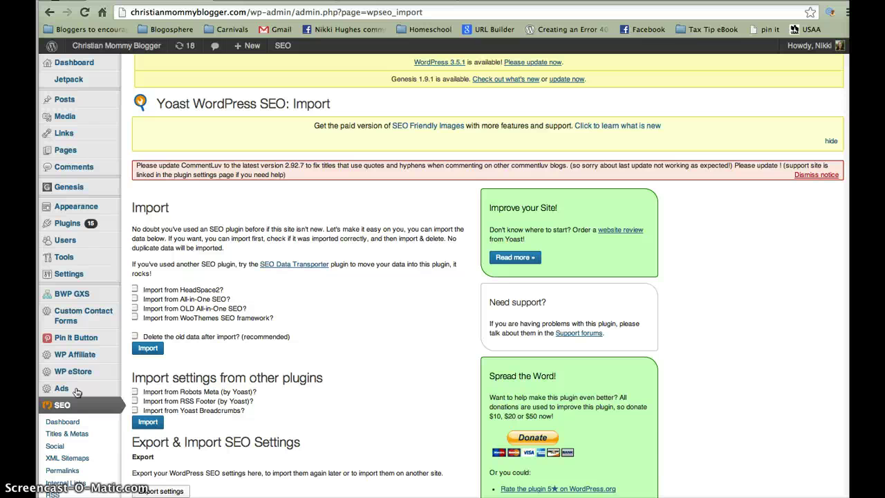
left_click(196, 304)
left_click(135, 299)
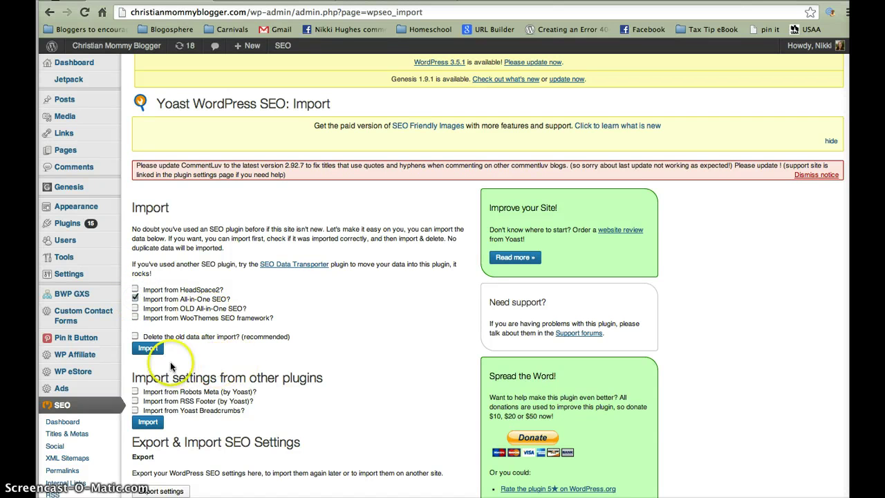
left_click(136, 336)
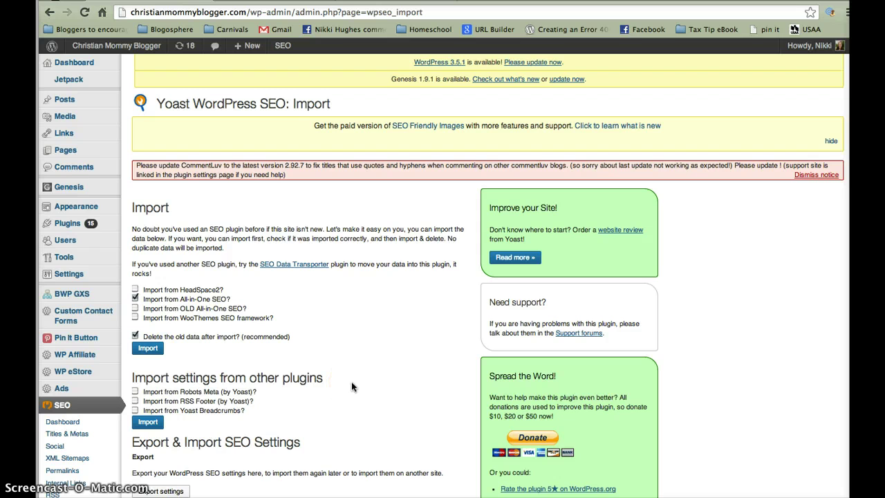
Examine the options for exporting the SEO settings and importing them from a file, and locate the Edit files entry
scroll(296, 399, "down", 2)
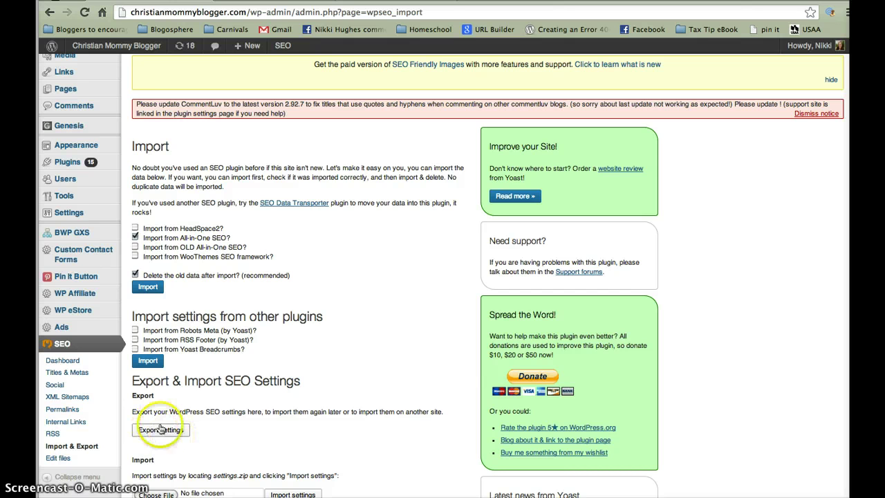
scroll(235, 434, "down", 3)
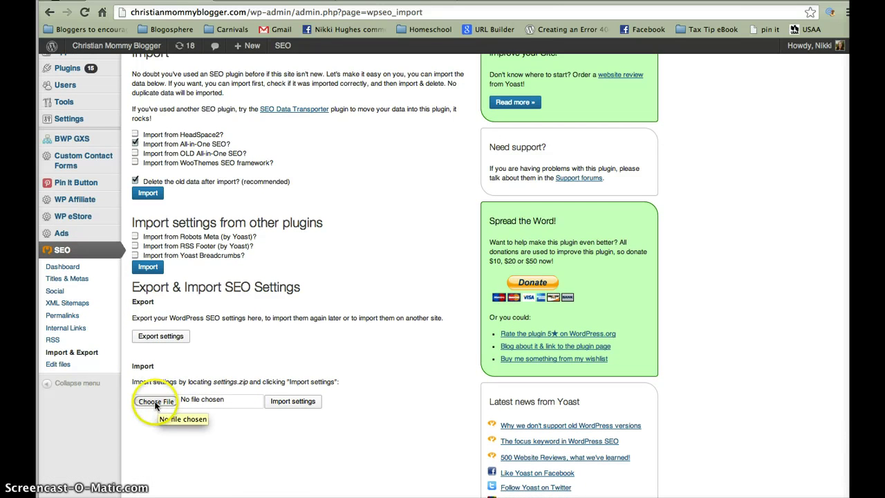
scroll(293, 388, "down", 1)
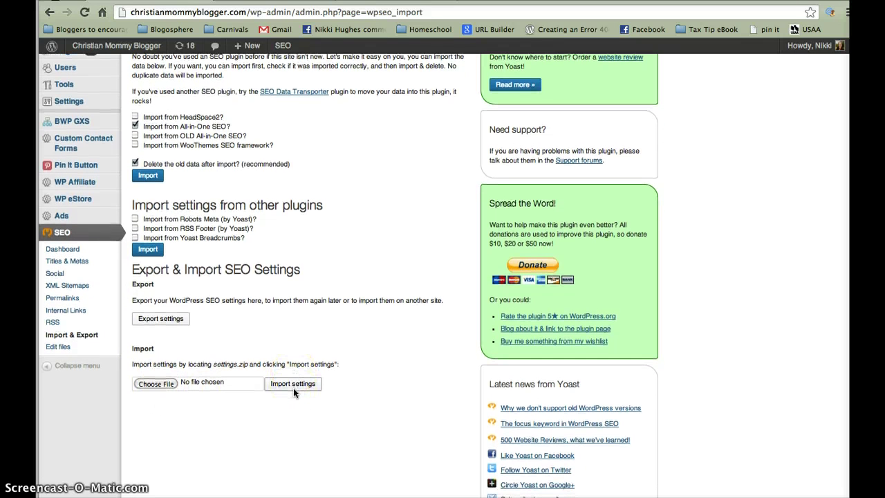
scroll(293, 392, "up", 3)
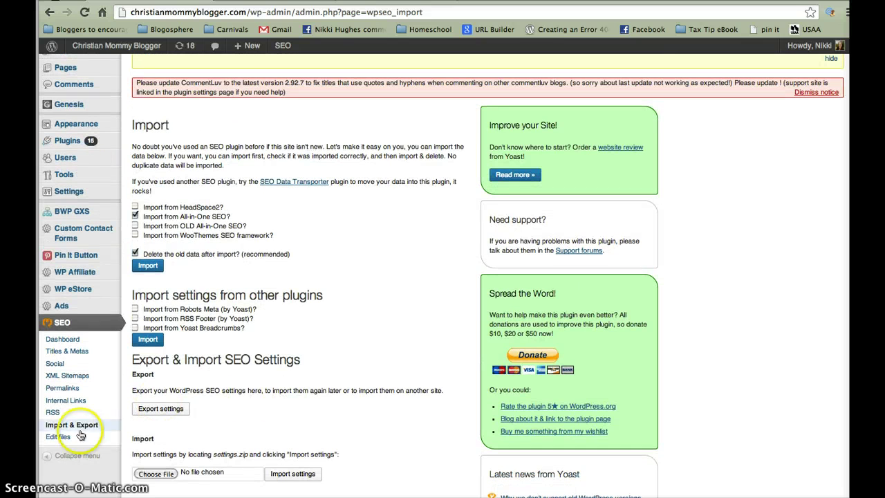
left_click(67, 437)
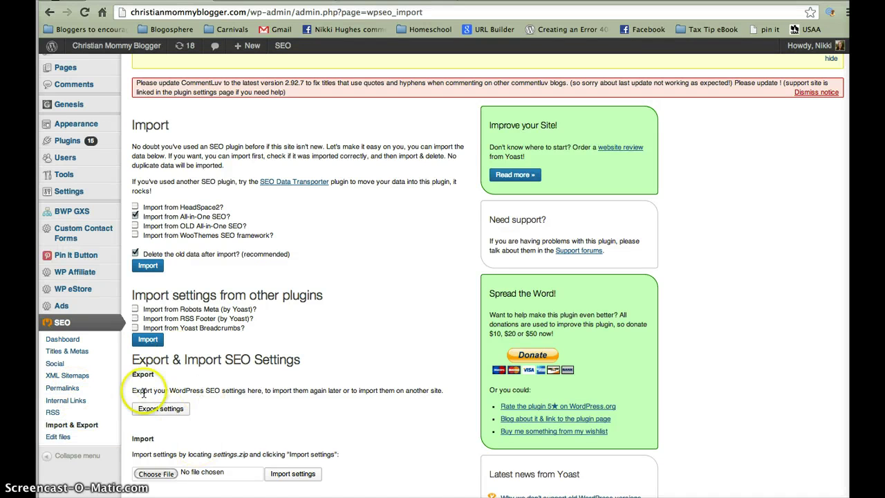
Return to the SEO plugin's general settings page and look at the introduction tour option
left_click(62, 325)
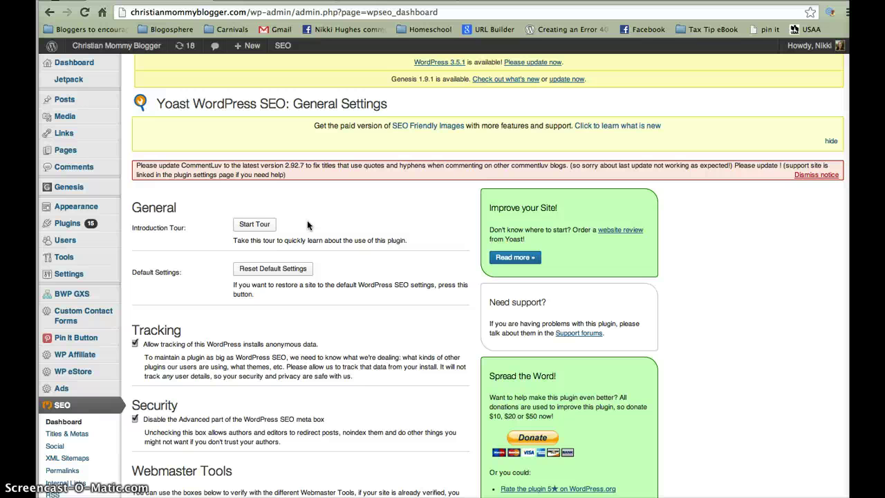
left_click(323, 229)
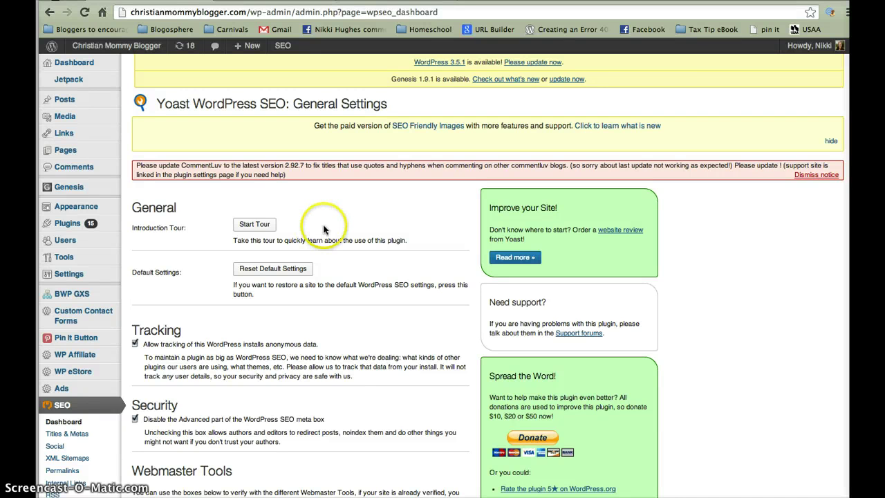